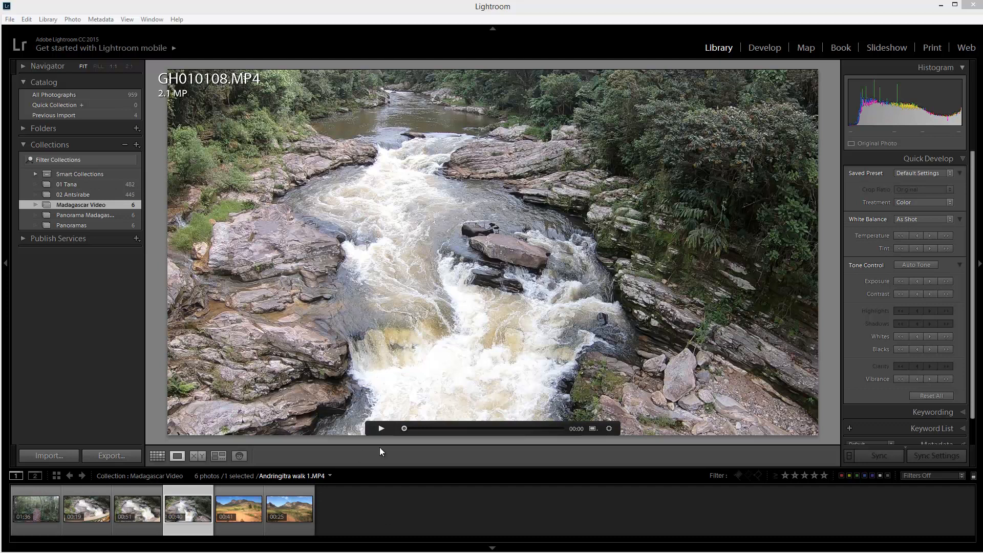
# - Play the GH010108.MP4 river clip to about 00:07 and pause it
pyautogui.click(381, 428)
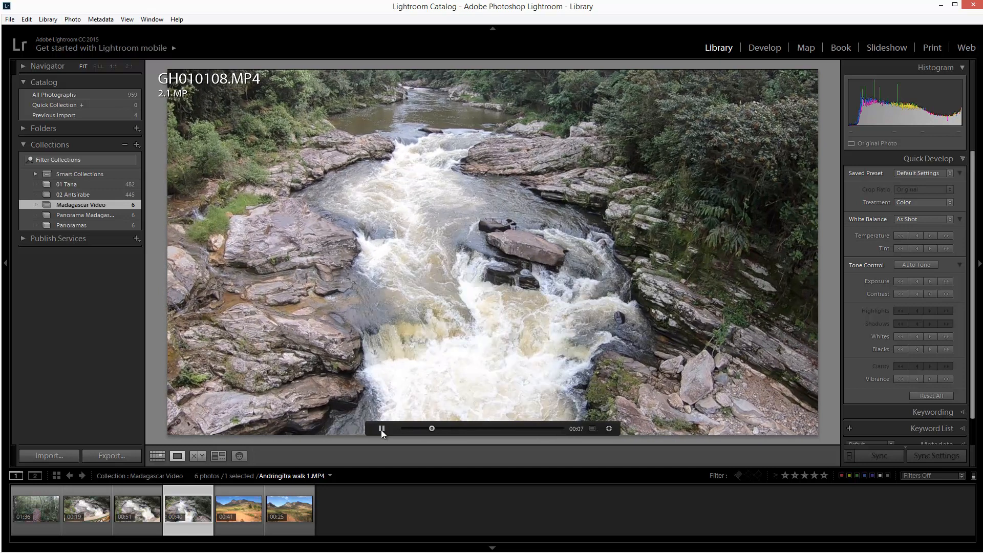
pyautogui.click(381, 429)
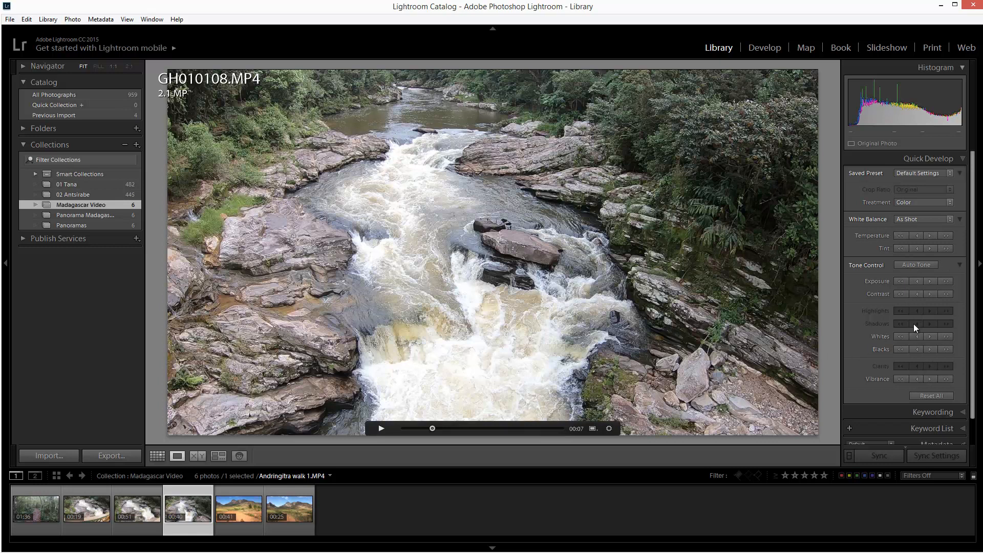
# - Try raising the clip's exposure by one large step, and lower it again by the same amount
pyautogui.click(943, 282)
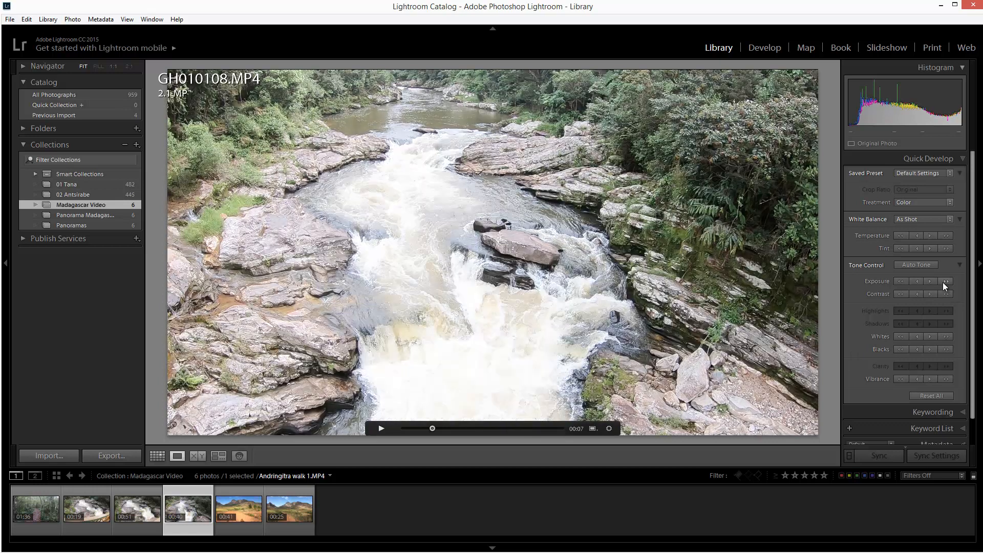
pyautogui.click(902, 282)
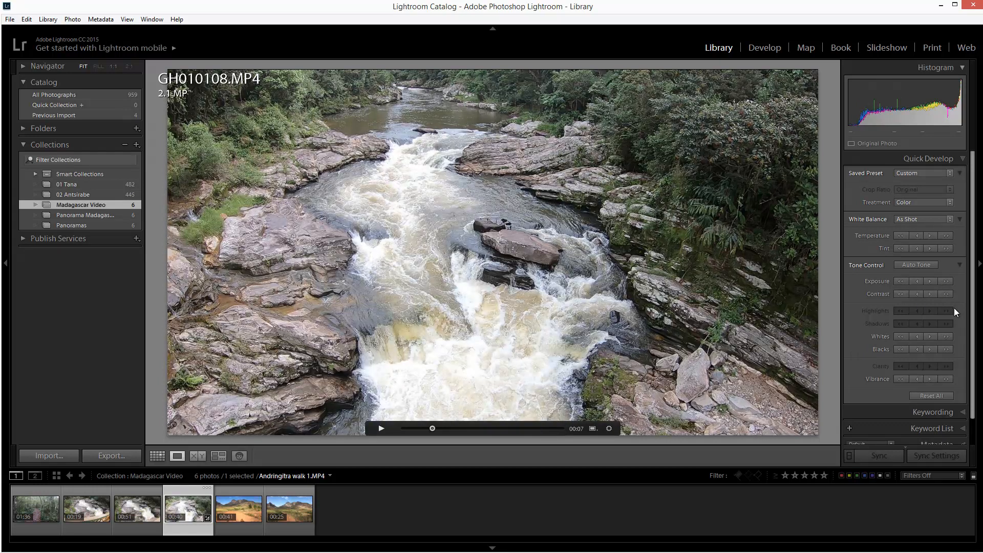
# - Play the clip on to 00:08, pause it and examine the available Lightroom Video Presets without applying one
pyautogui.click(382, 428)
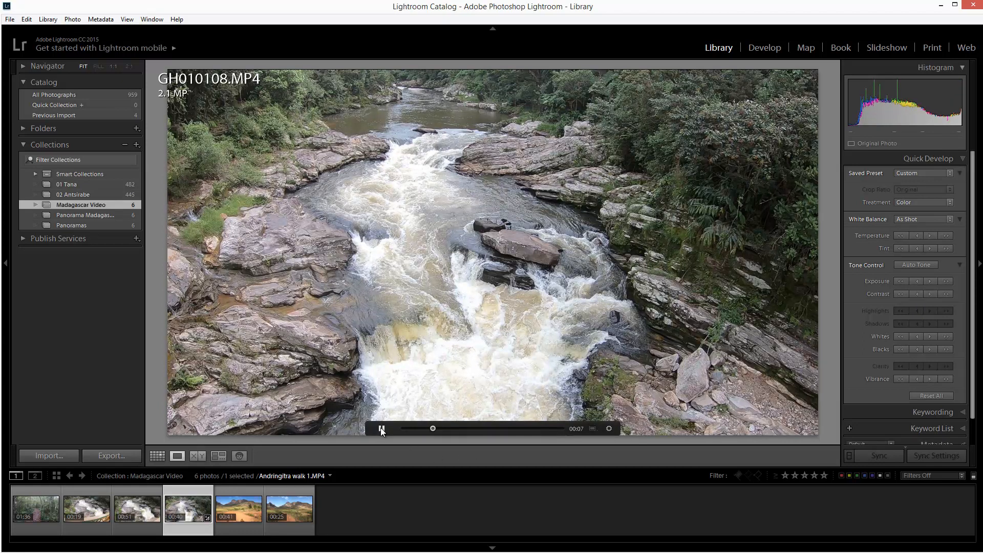
pyautogui.click(381, 429)
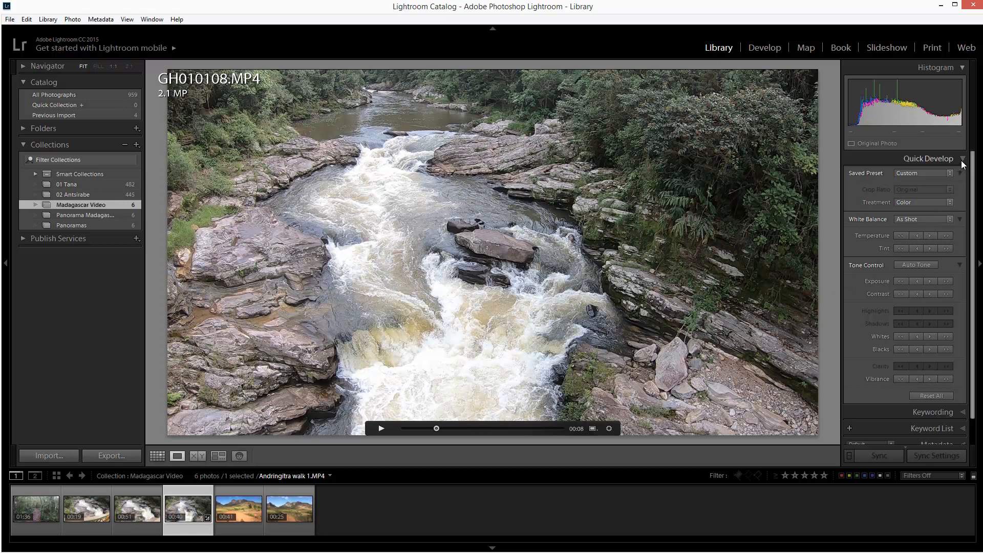
pyautogui.click(951, 173)
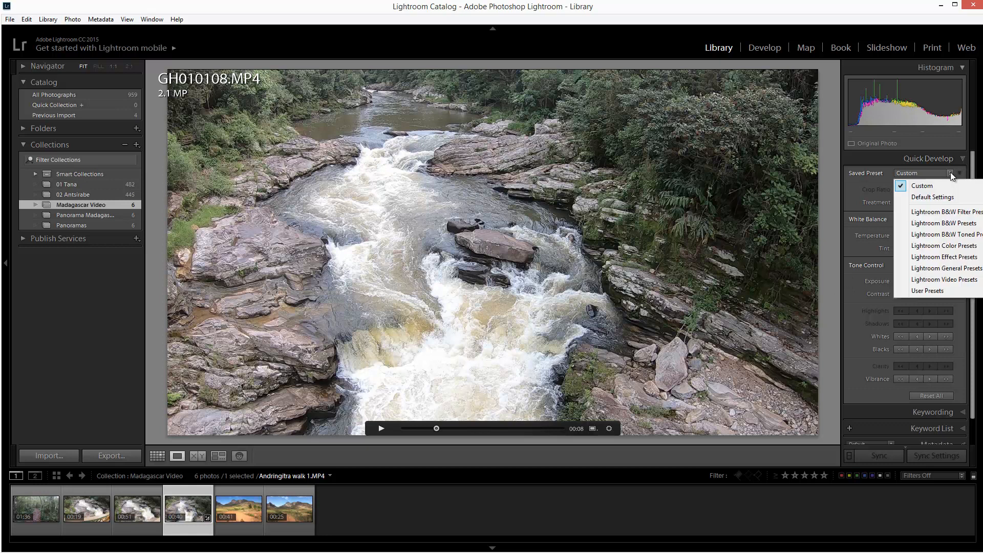
pyautogui.moveTo(927, 282)
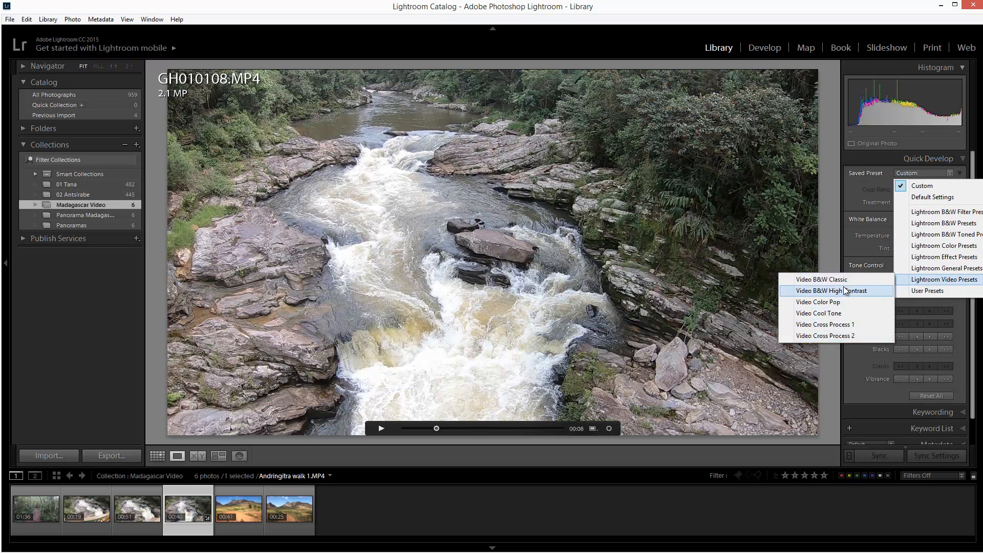
pyautogui.click(833, 229)
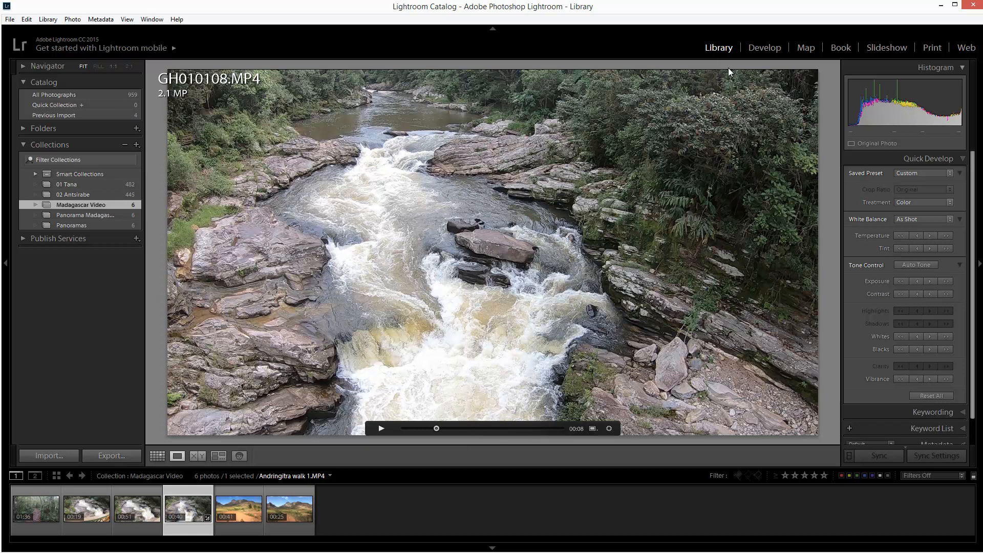
# - Capture the clip's current frame at 00:08 as a still image and compare that still with the source clip
pyautogui.click(592, 429)
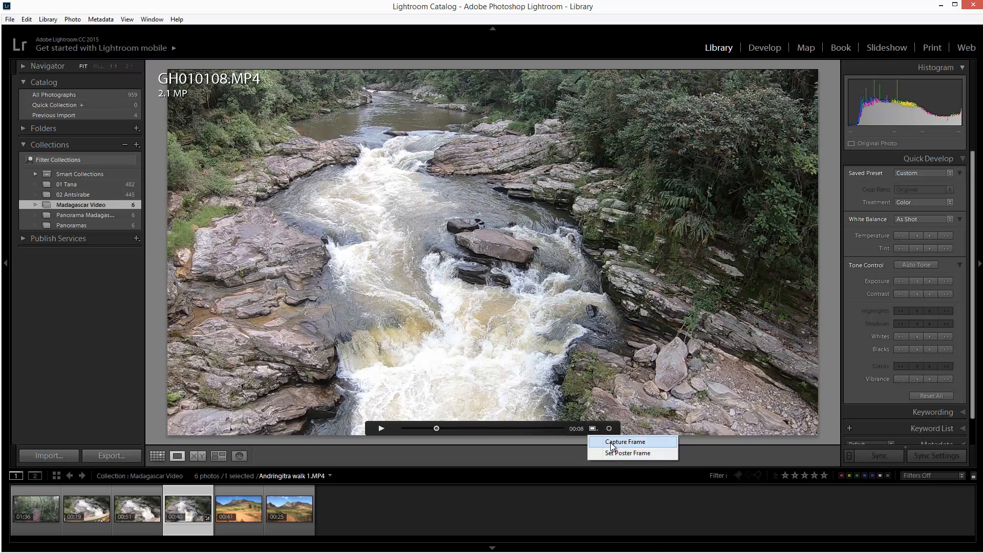
pyautogui.click(612, 444)
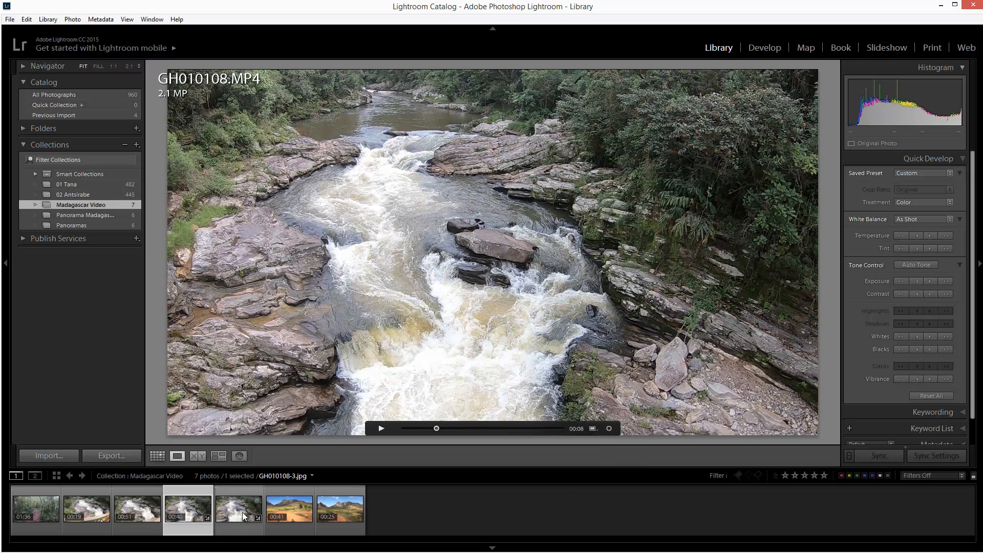
pyautogui.click(242, 513)
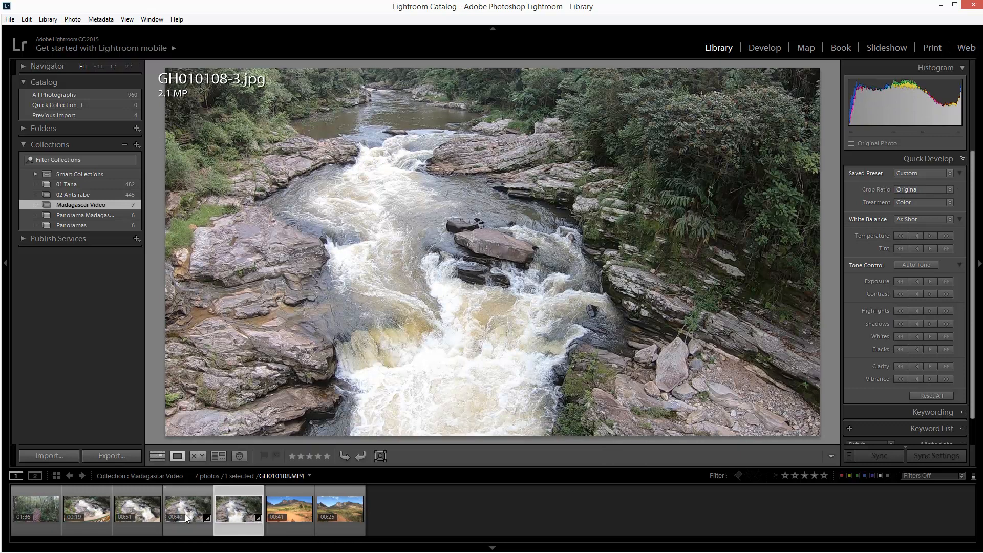
pyautogui.click(185, 514)
pyautogui.click(237, 511)
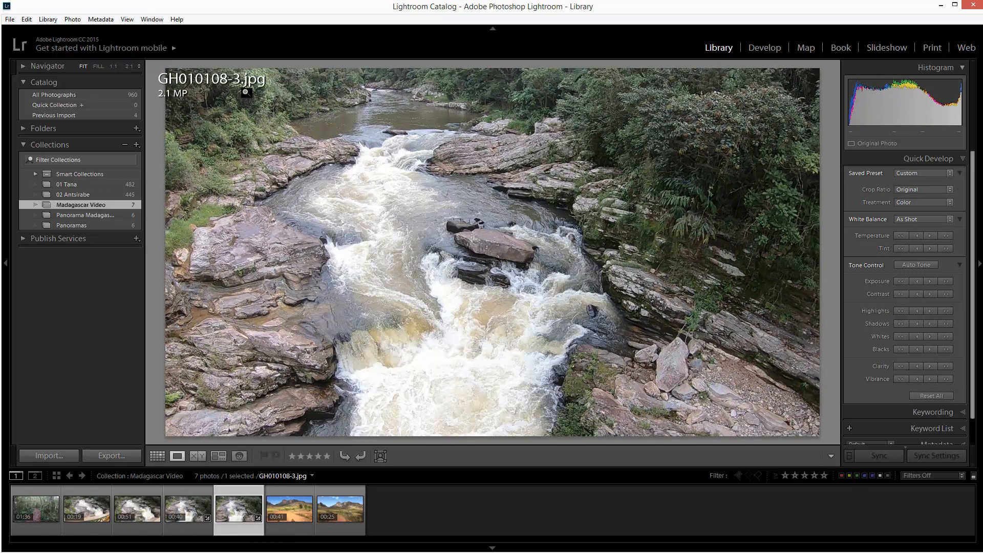
# - Switch to the Develop module, try viewing the GH010108.MP4 clip there, and return to the captured still GH010108-3.jpg
pyautogui.click(771, 48)
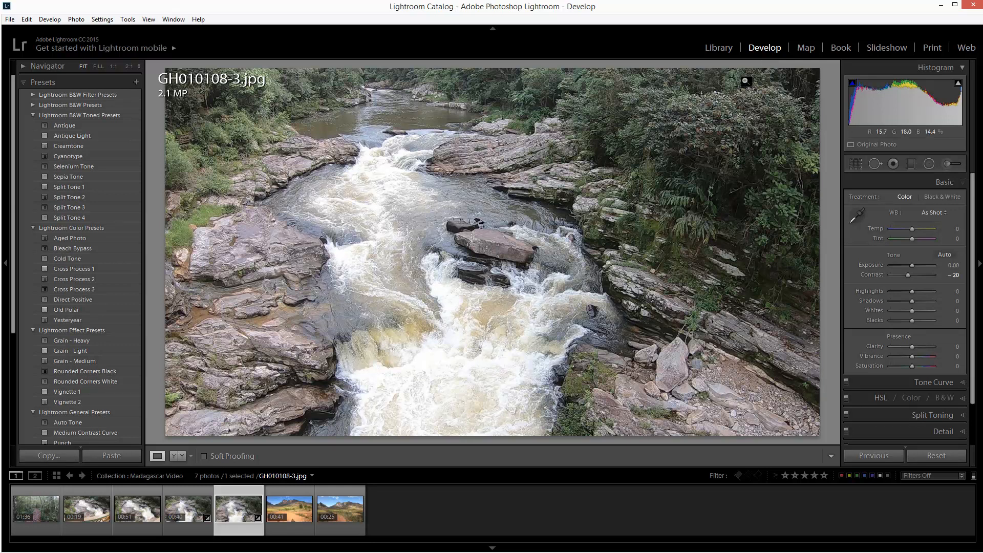
pyautogui.click(207, 510)
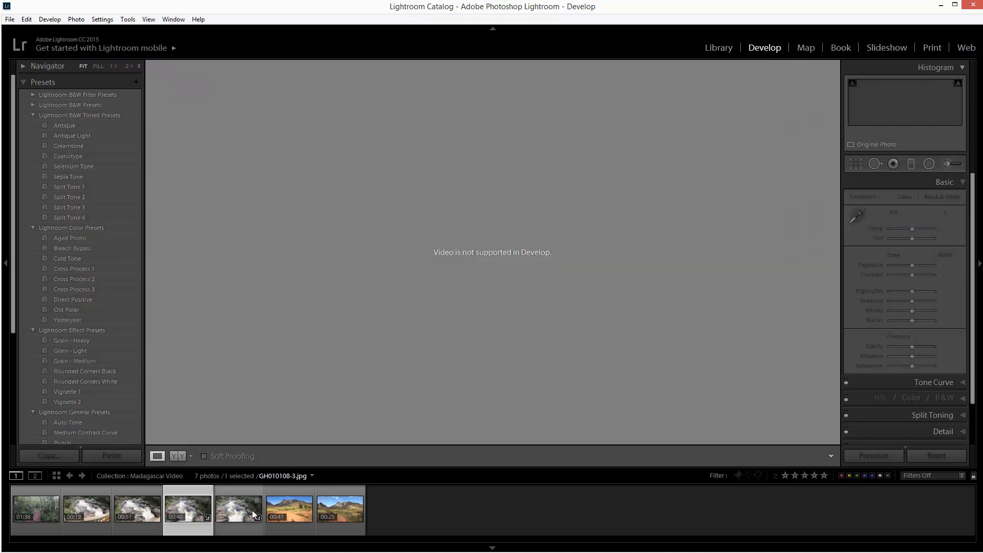
pyautogui.click(252, 514)
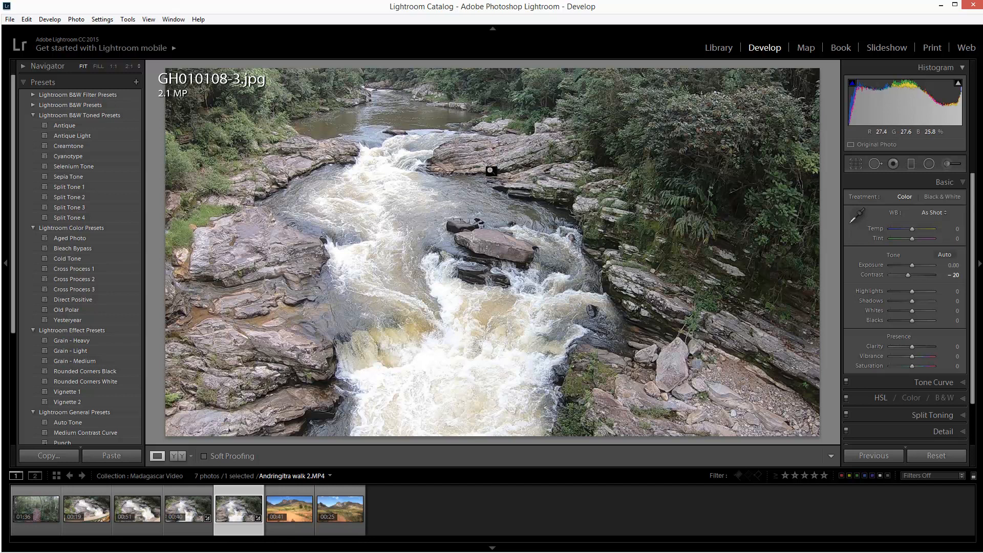
# - Set the captured still's contrast to +26 and its vibrance to +50
pyautogui.moveTo(910, 277); pyautogui.dragTo(918, 275)
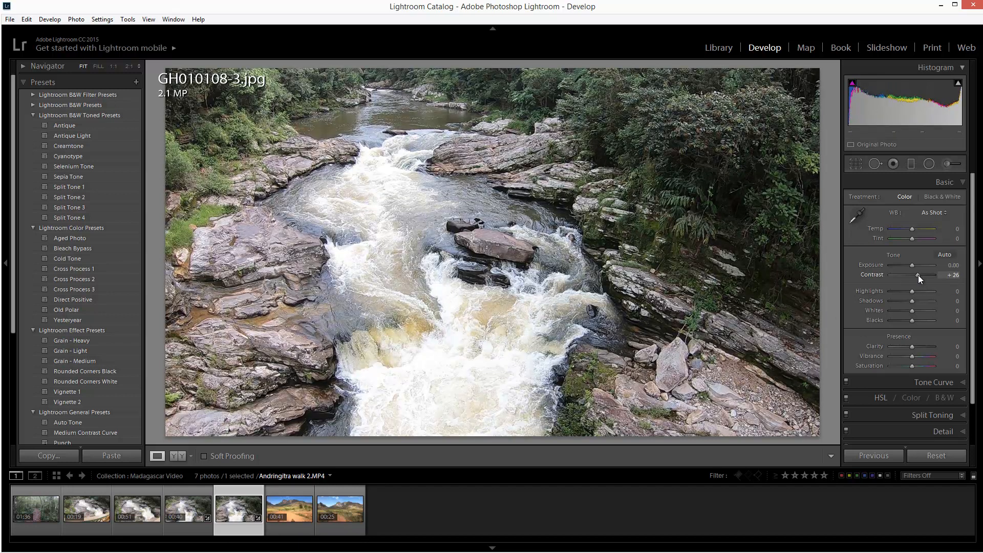
pyautogui.moveTo(917, 357); pyautogui.dragTo(926, 358)
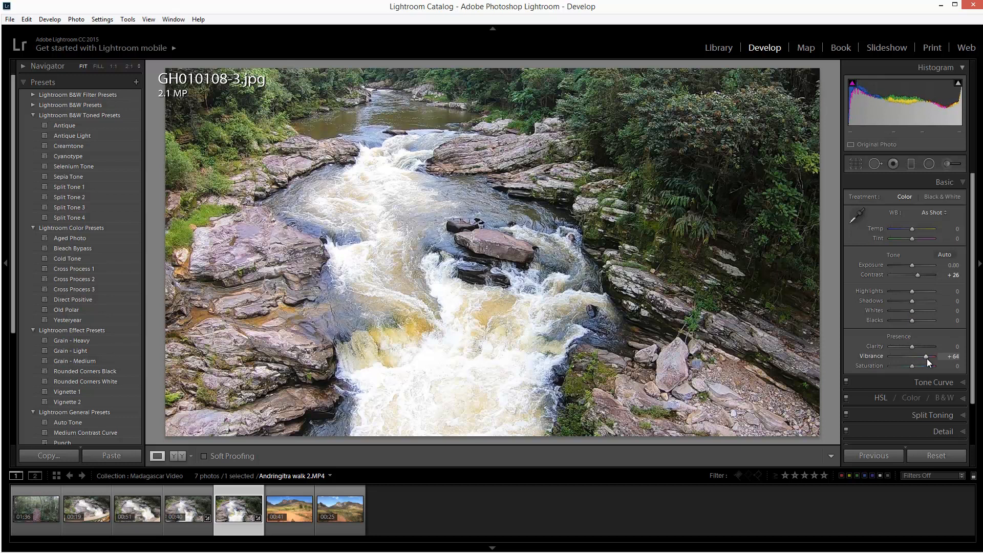
pyautogui.moveTo(927, 358); pyautogui.dragTo(924, 358)
# - Collapse all expanded preset folders, from Lightroom B&W Toned Presets down to User Presets
pyautogui.click(33, 116)
pyautogui.click(33, 125)
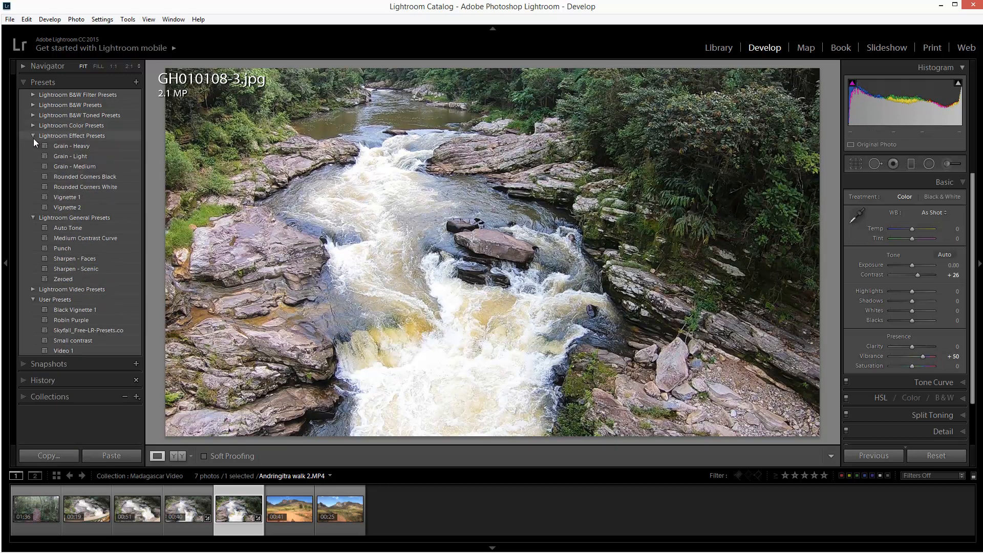
pyautogui.click(33, 136)
pyautogui.click(34, 149)
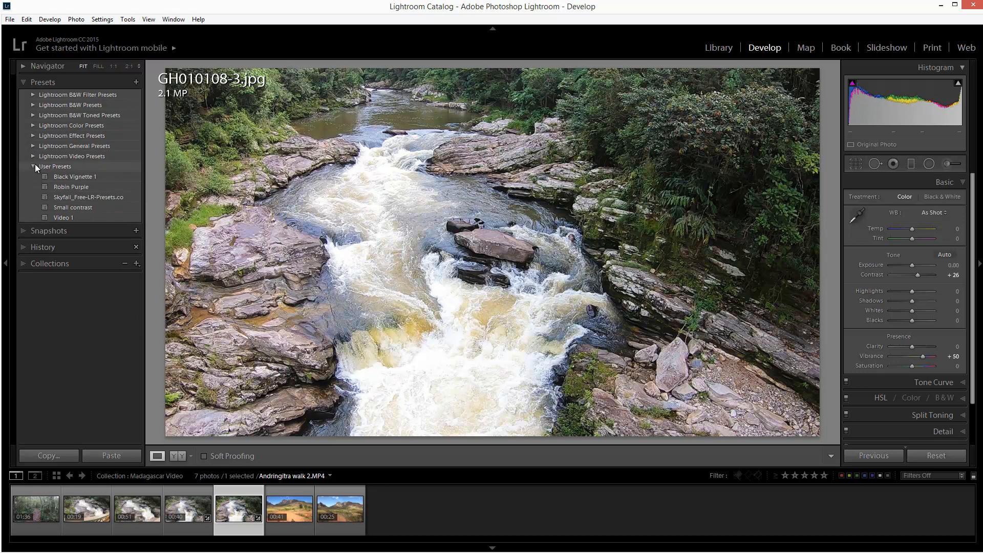
pyautogui.click(34, 167)
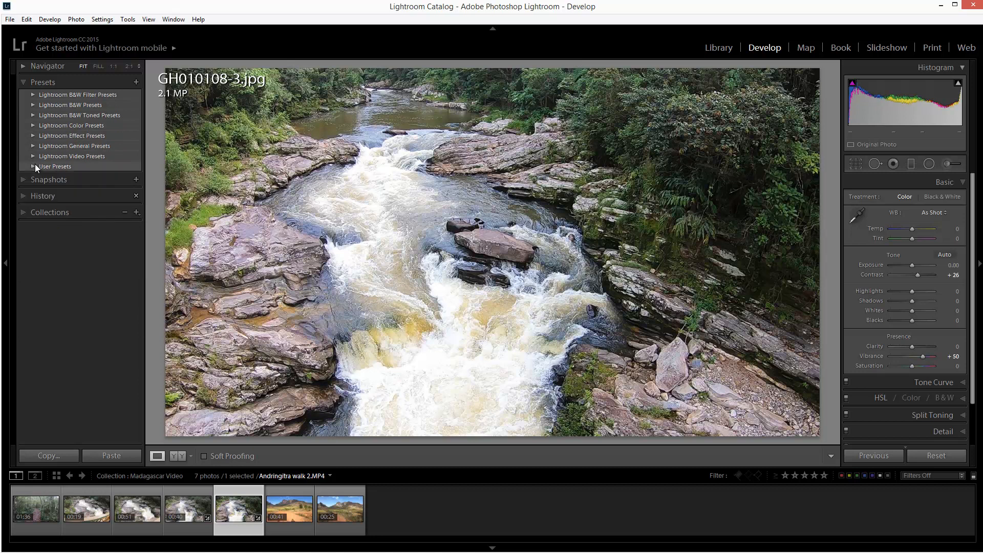
# - Save the still's develop settings as a new preset named Video 2 in the User Presets folder
pyautogui.click(137, 82)
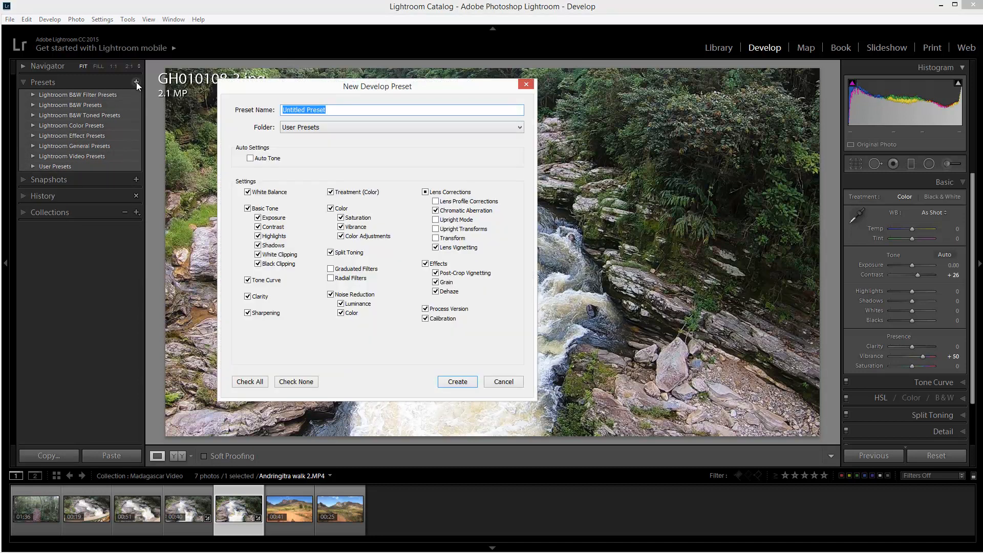
pyautogui.write('Video 2')
pyautogui.click(457, 382)
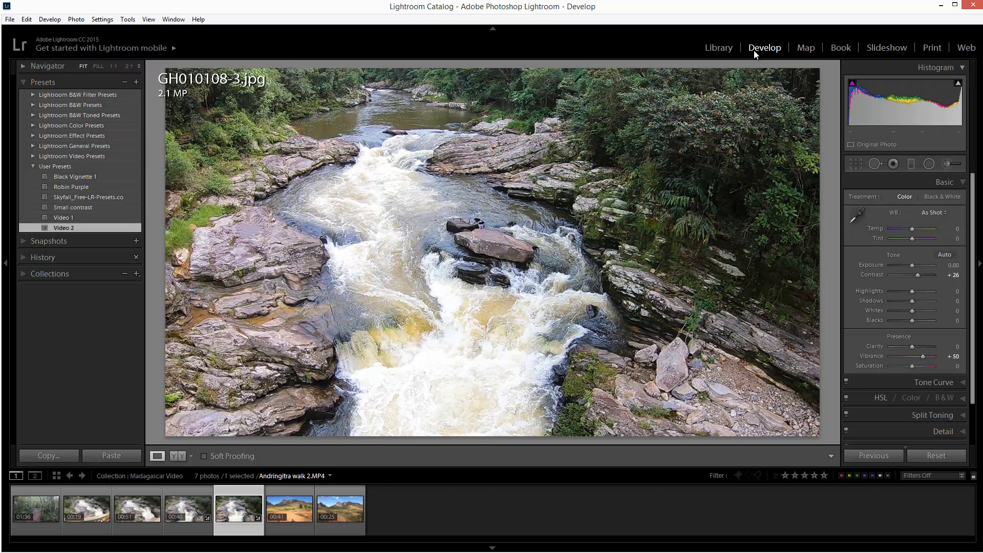
# - Return to the Library module and apply the Video 2 user preset to the GH010108.MP4 clip
pyautogui.click(729, 51)
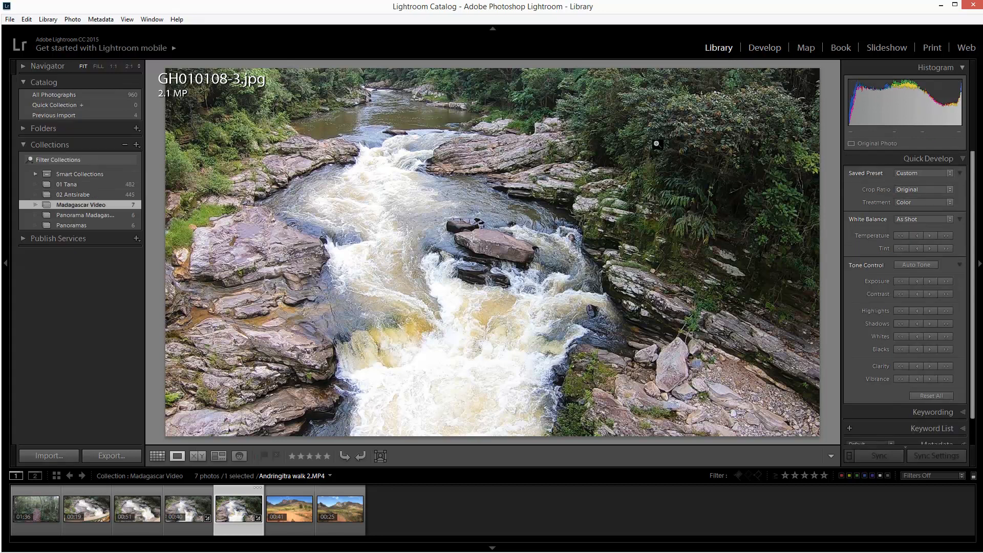
pyautogui.click(189, 508)
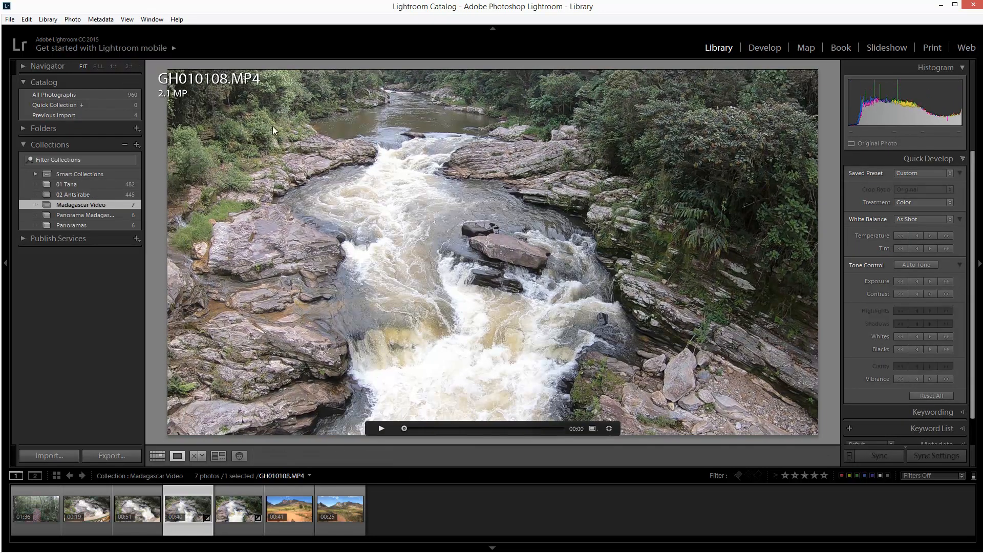
pyautogui.click(949, 173)
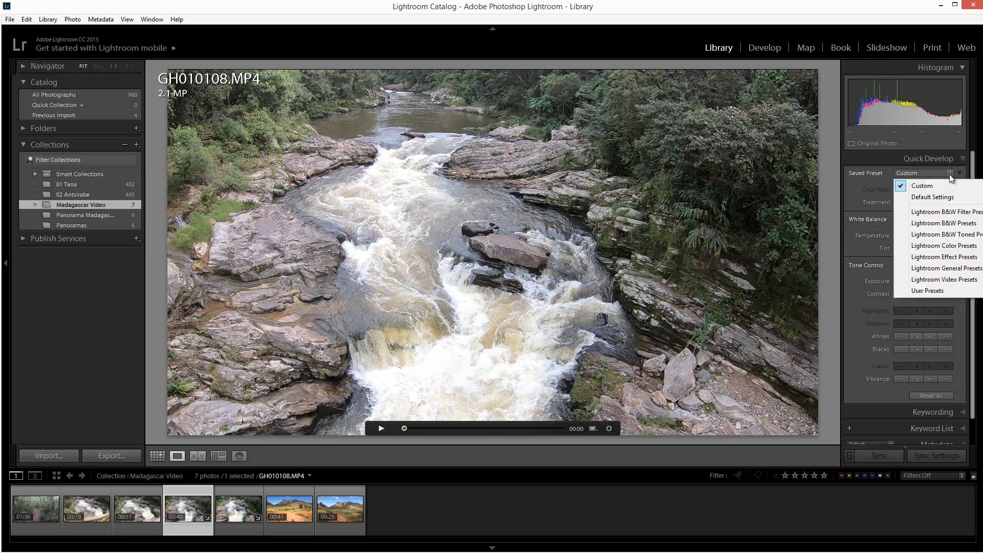
pyautogui.moveTo(908, 292)
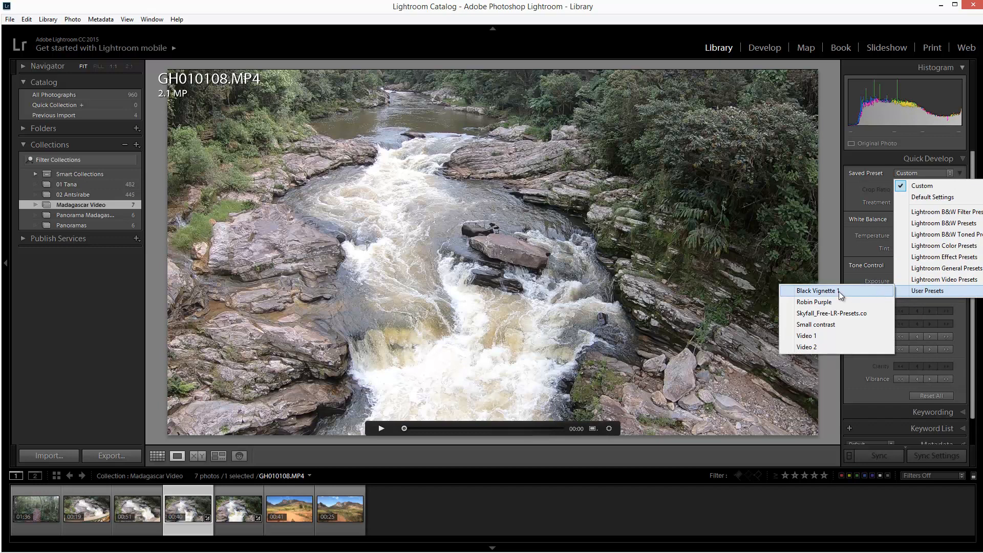
pyautogui.click(808, 348)
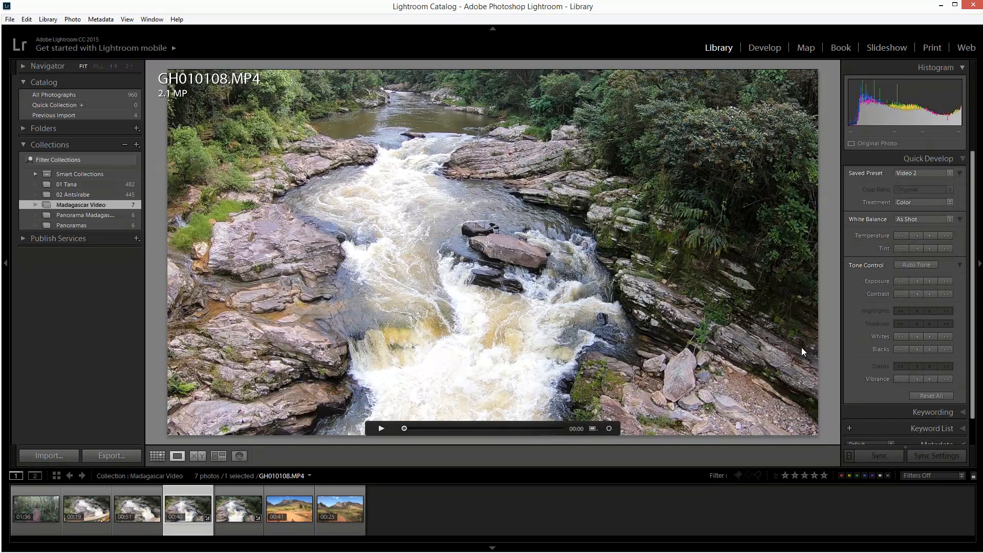
# - Play the clip with the preset applied to about 00:17 and pause it
pyautogui.click(380, 428)
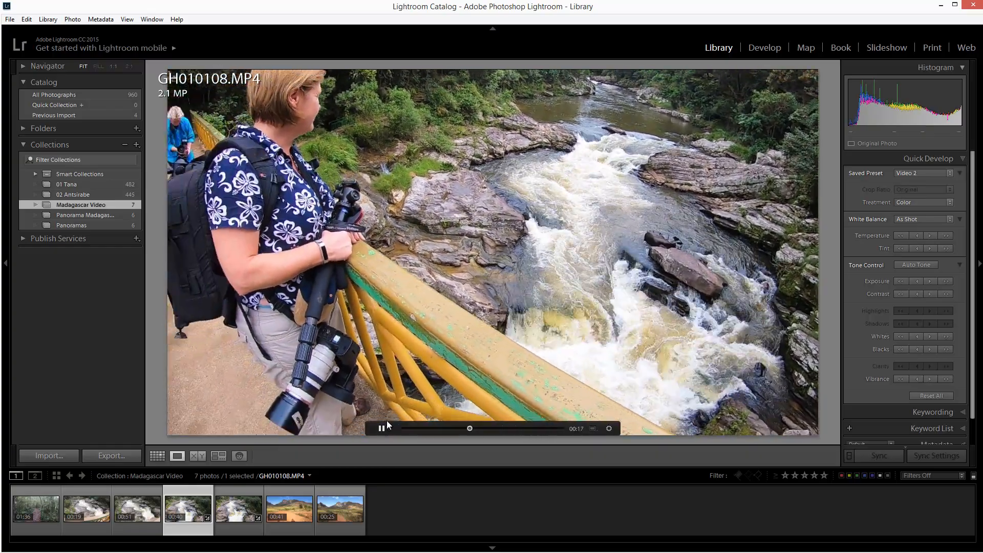
pyautogui.click(381, 429)
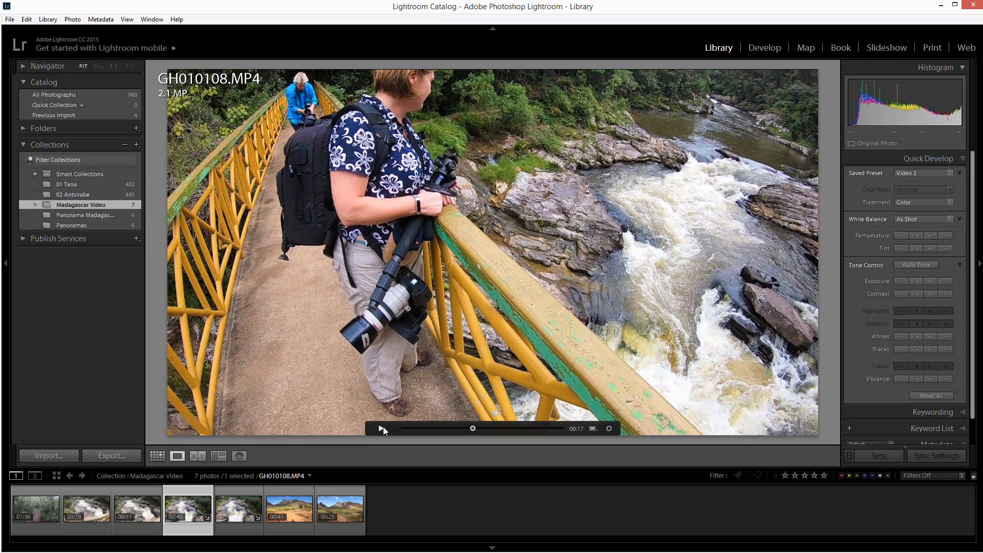